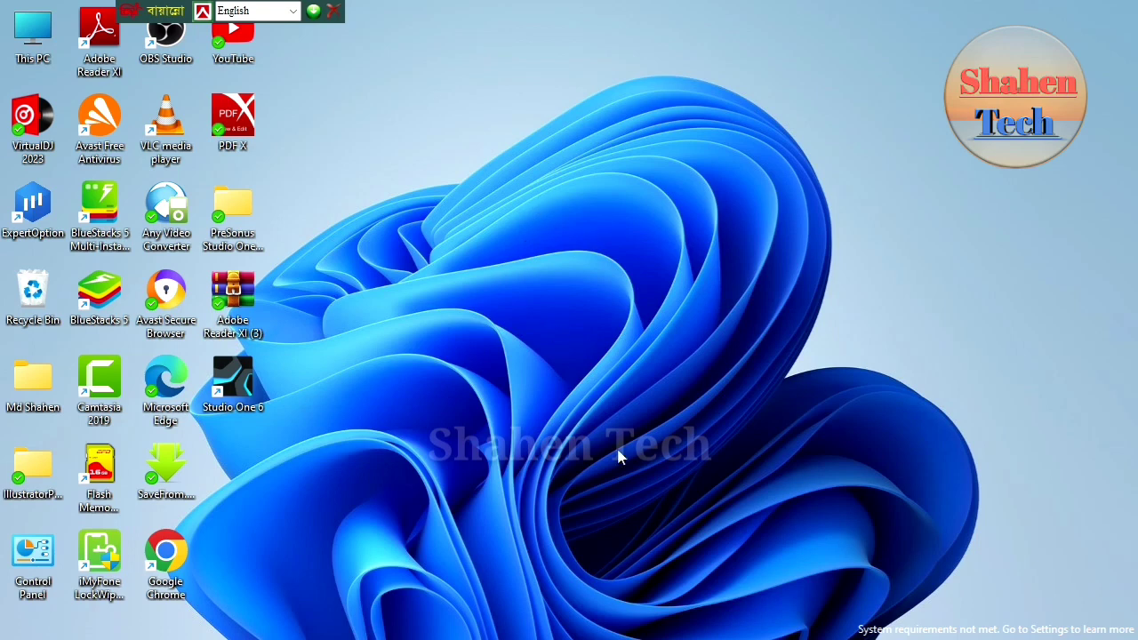
pyautogui.rightClick(418, 149)
pyautogui.click(493, 221)
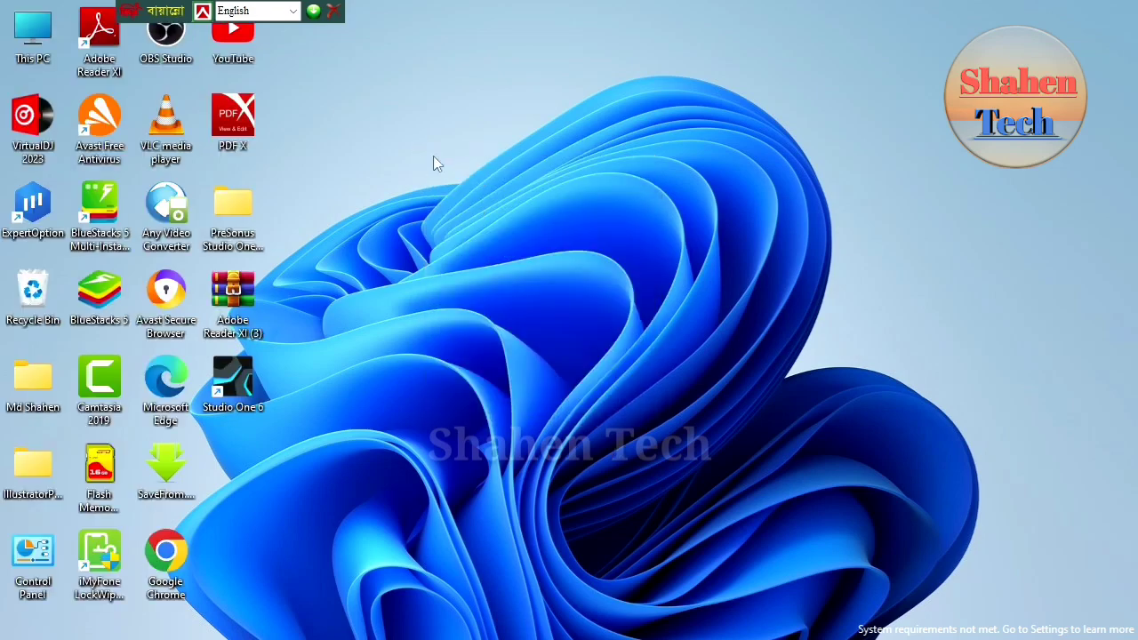
pyautogui.rightClick(441, 168)
pyautogui.click(465, 218)
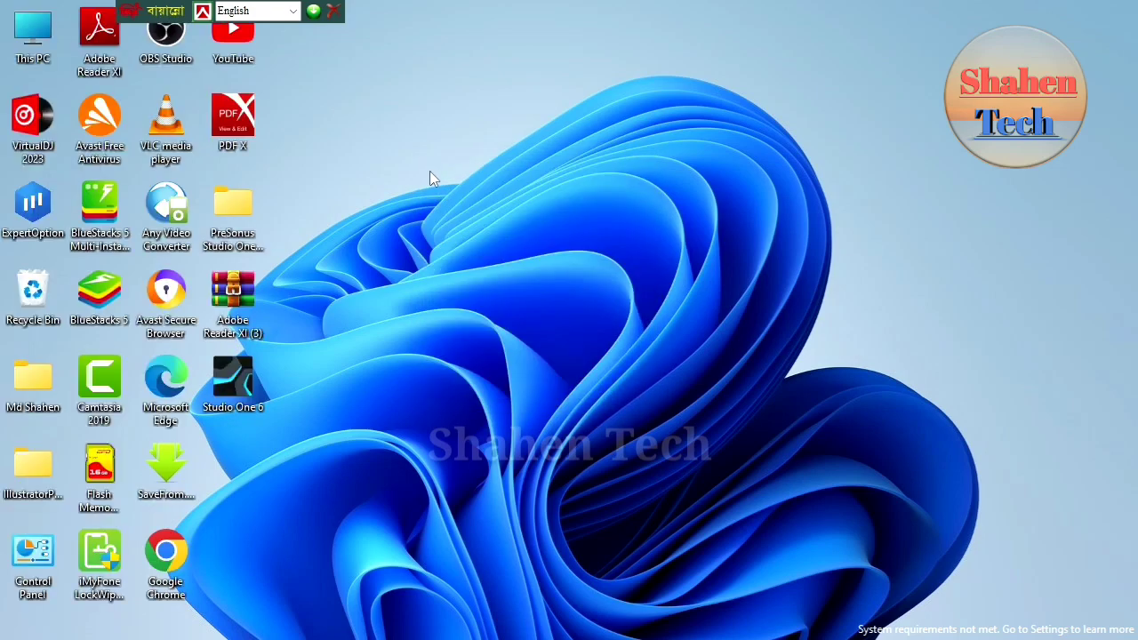
pyautogui.rightClick(429, 171)
pyautogui.click(478, 230)
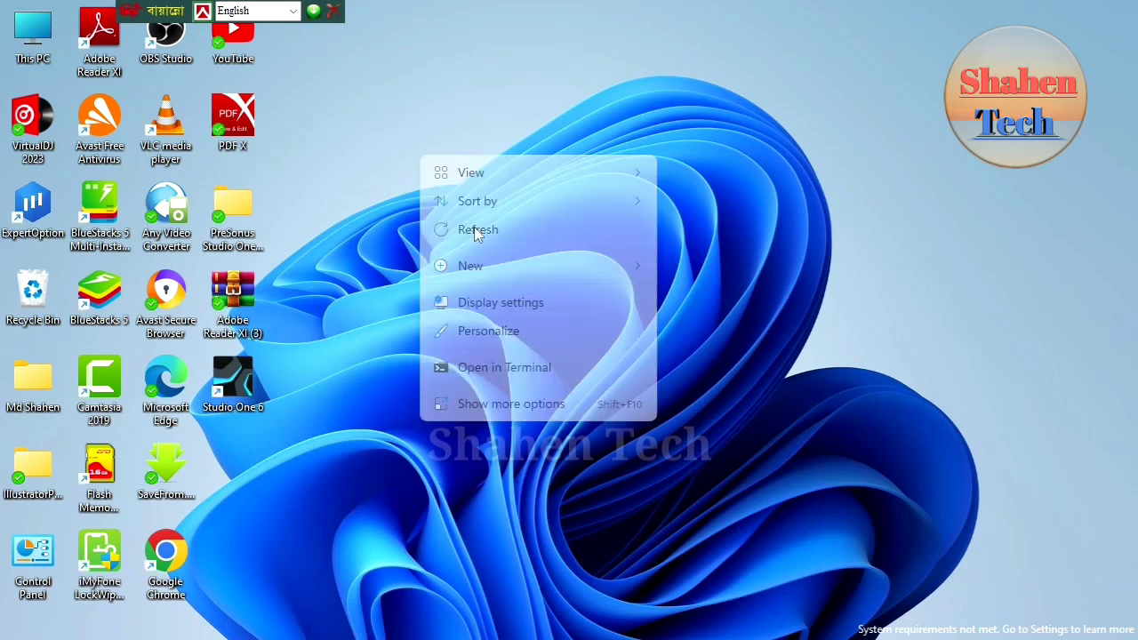
pyautogui.rightClick(446, 192)
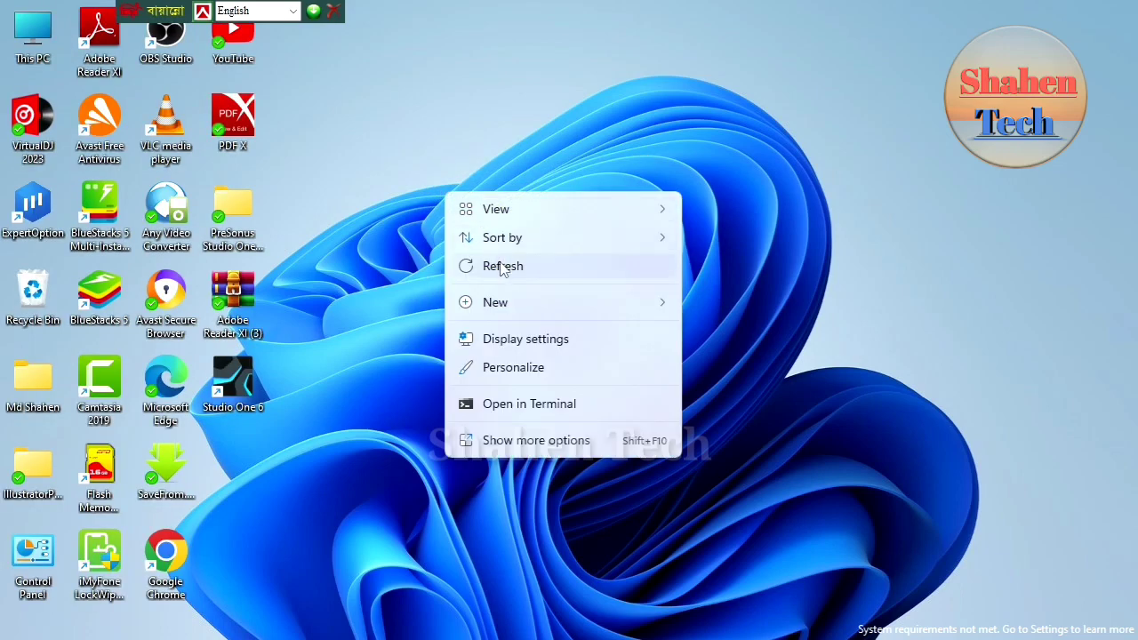
pyautogui.click(498, 266)
pyautogui.rightClick(443, 183)
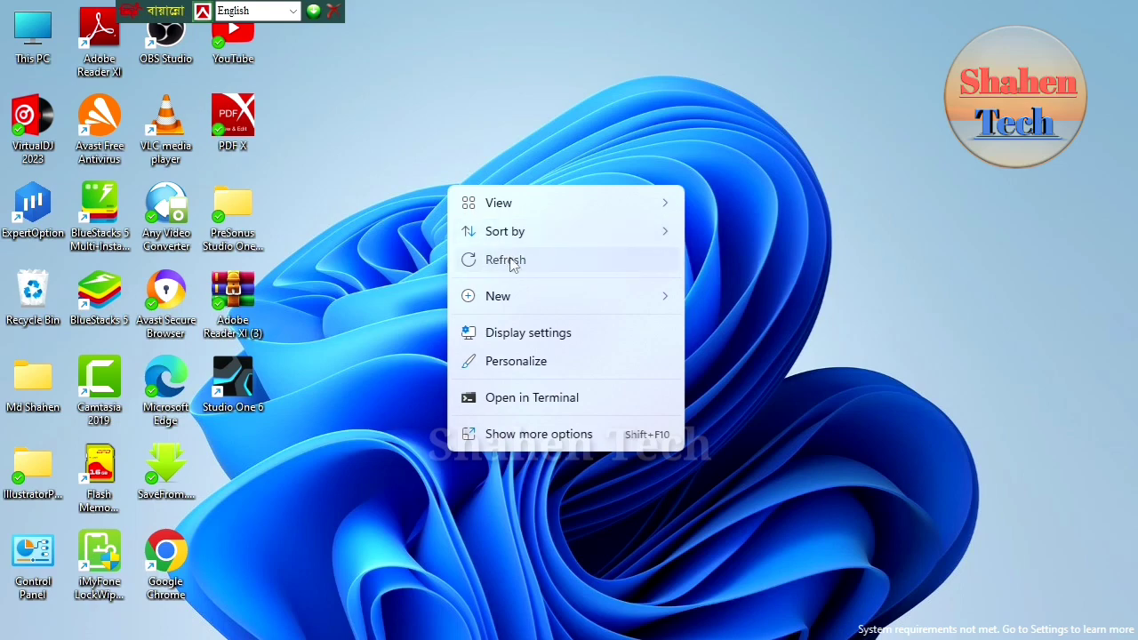
pyautogui.click(508, 257)
pyautogui.rightClick(452, 178)
pyautogui.click(506, 251)
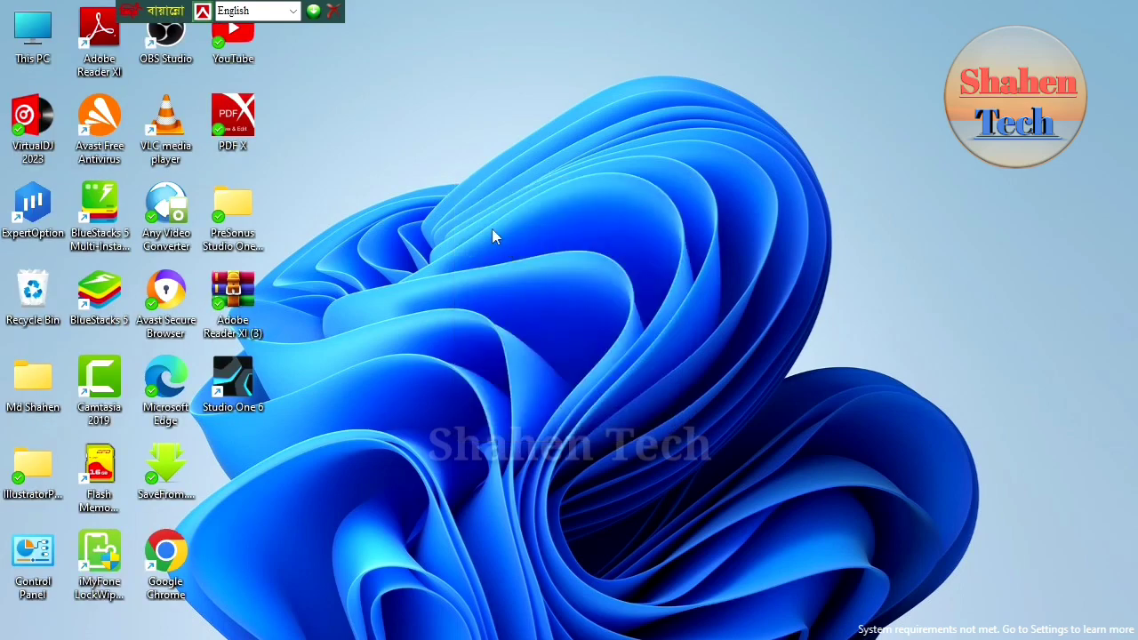
pyautogui.rightClick(467, 201)
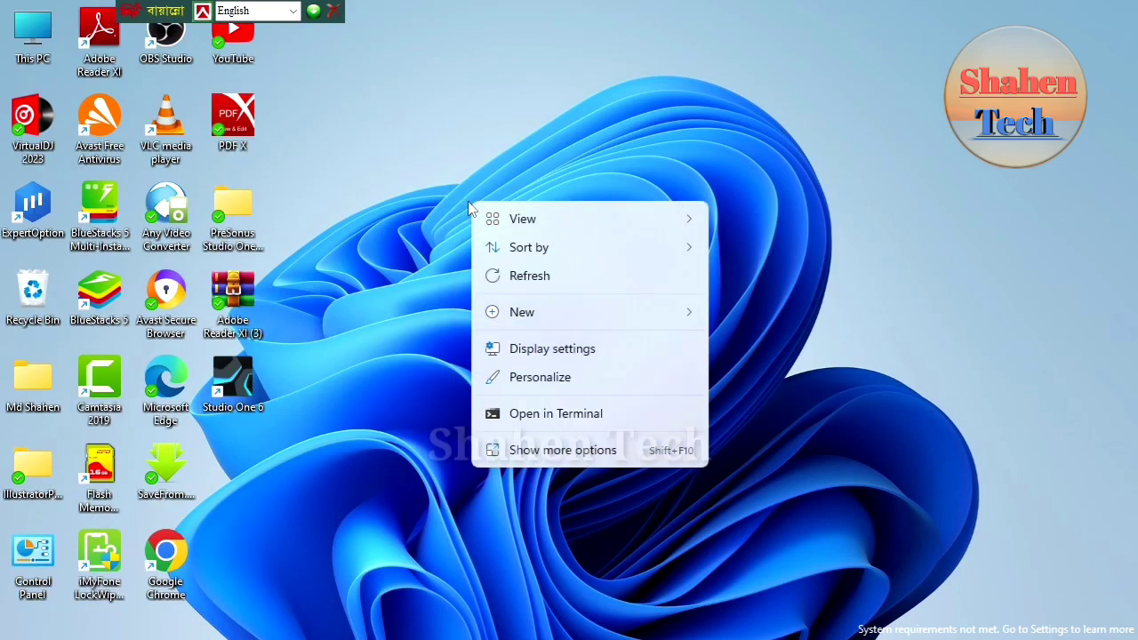
pyautogui.click(515, 276)
pyautogui.rightClick(425, 149)
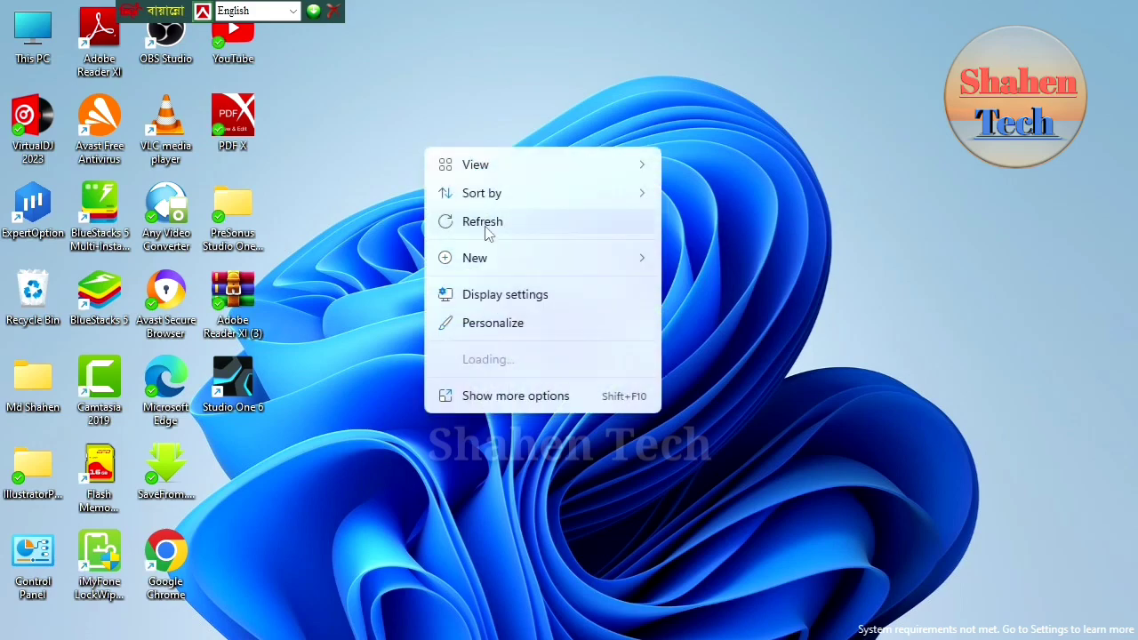
pyautogui.click(480, 224)
pyautogui.rightClick(433, 177)
pyautogui.click(504, 256)
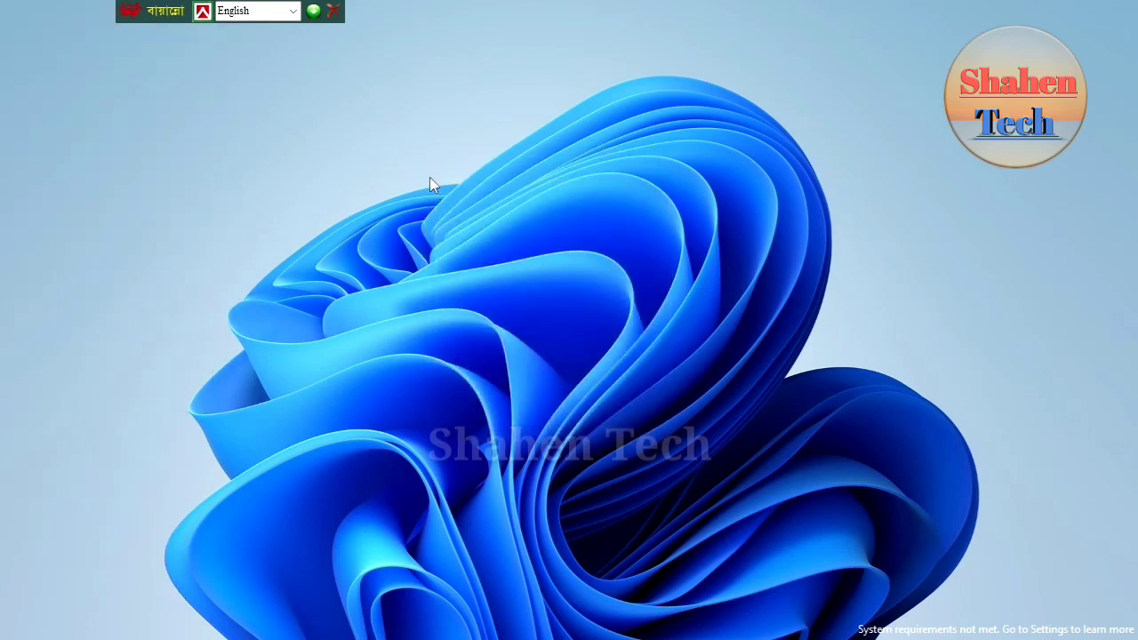
pyautogui.rightClick(433, 178)
pyautogui.click(495, 257)
pyautogui.rightClick(440, 169)
pyautogui.click(495, 249)
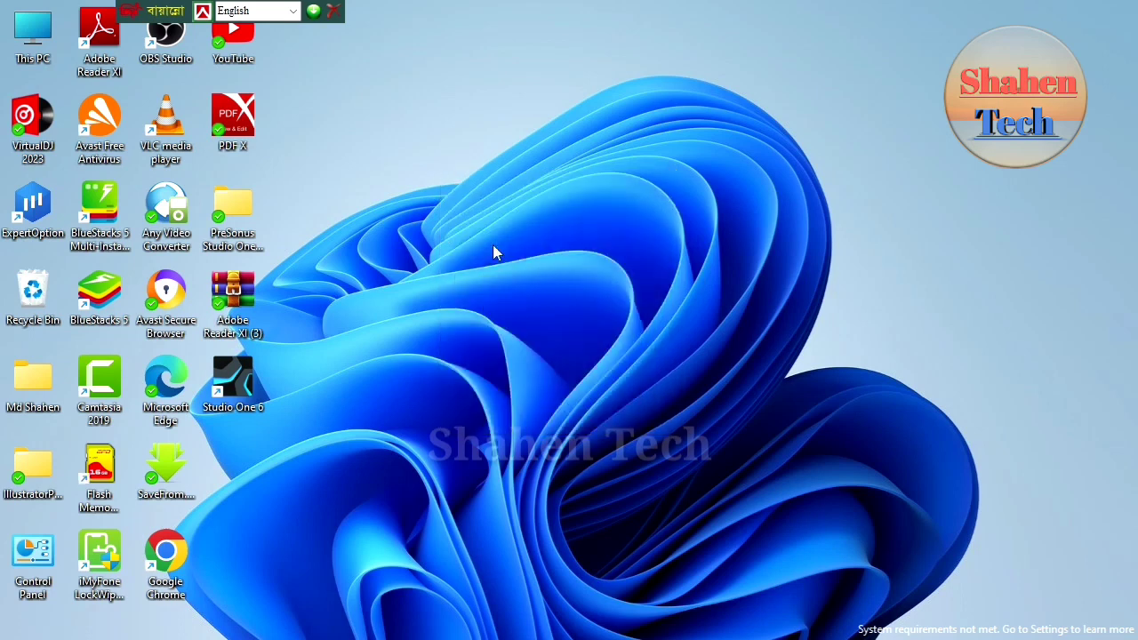
pyautogui.rightClick(419, 155)
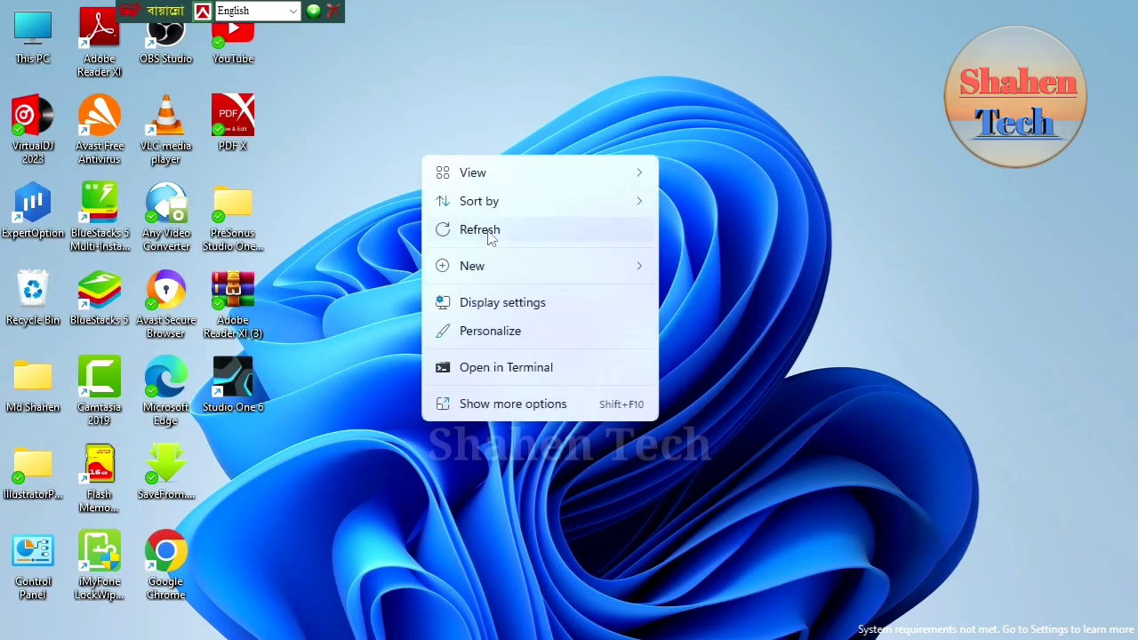
pyautogui.click(489, 232)
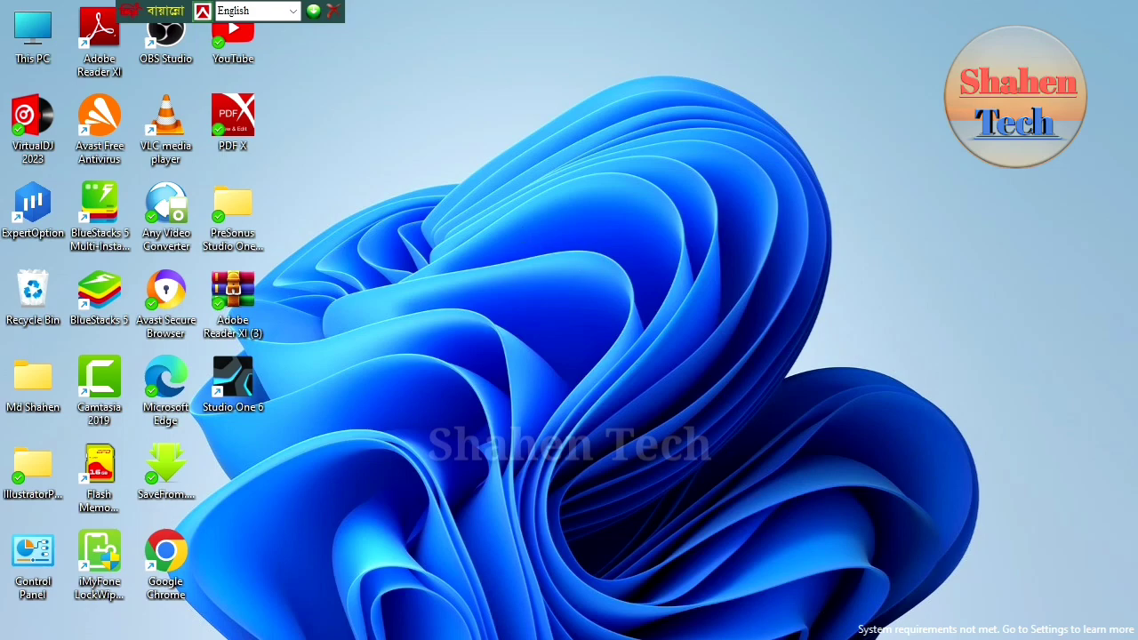
pyautogui.hotkey('alt', 'Tab')
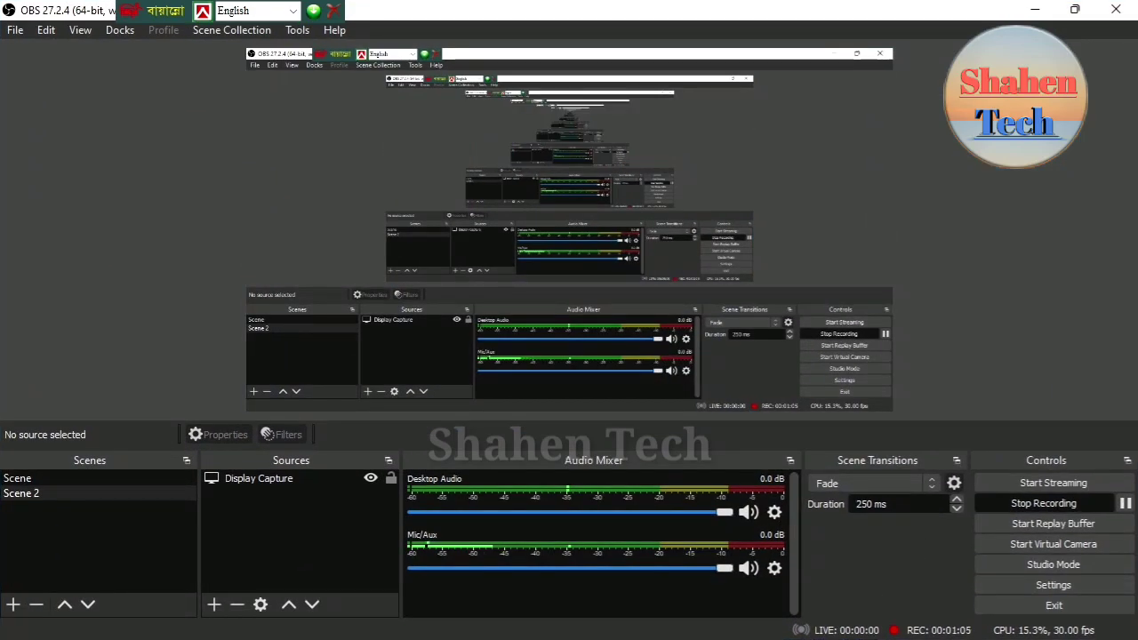
pyautogui.hotkey('alt', 'Tab')
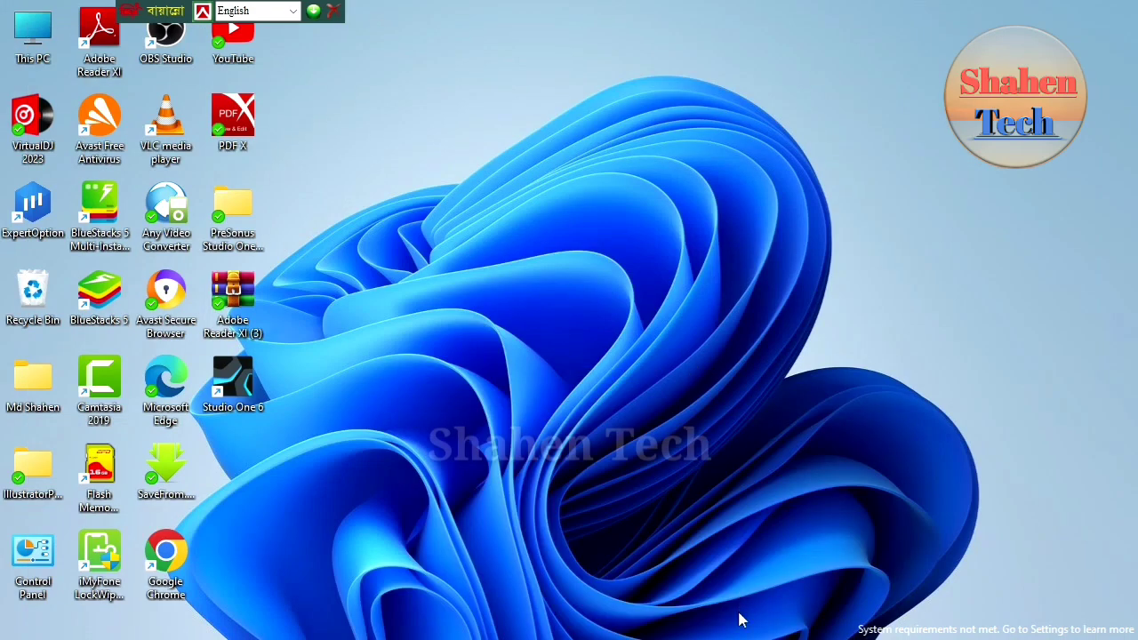
pyautogui.hotkey('alt', 'Tab')
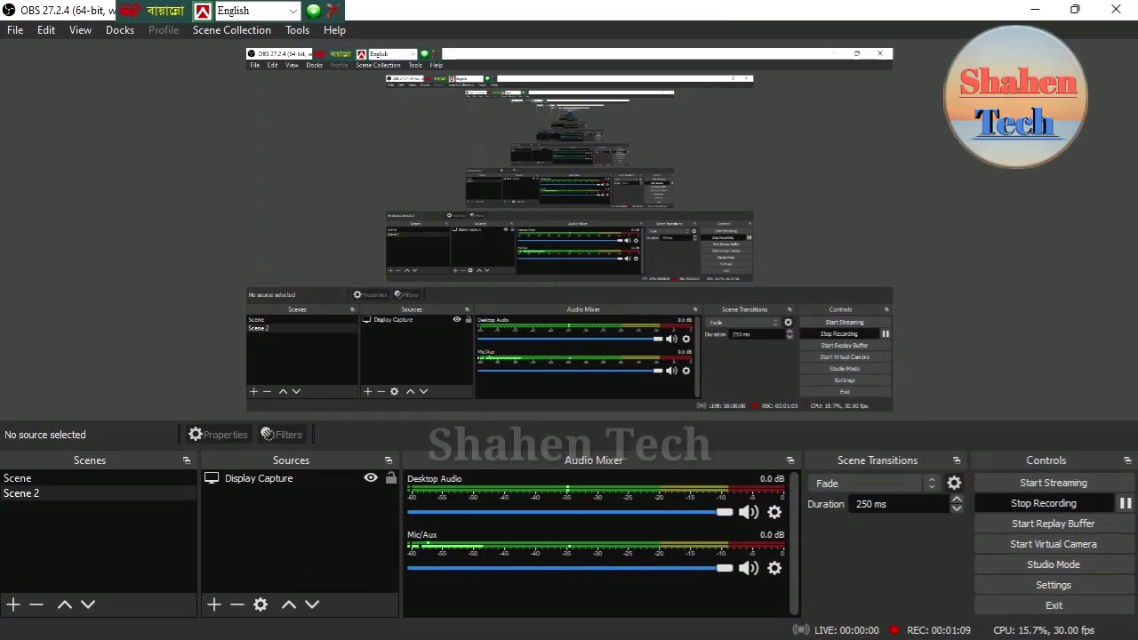
pyautogui.hotkey('alt', 'Tab')
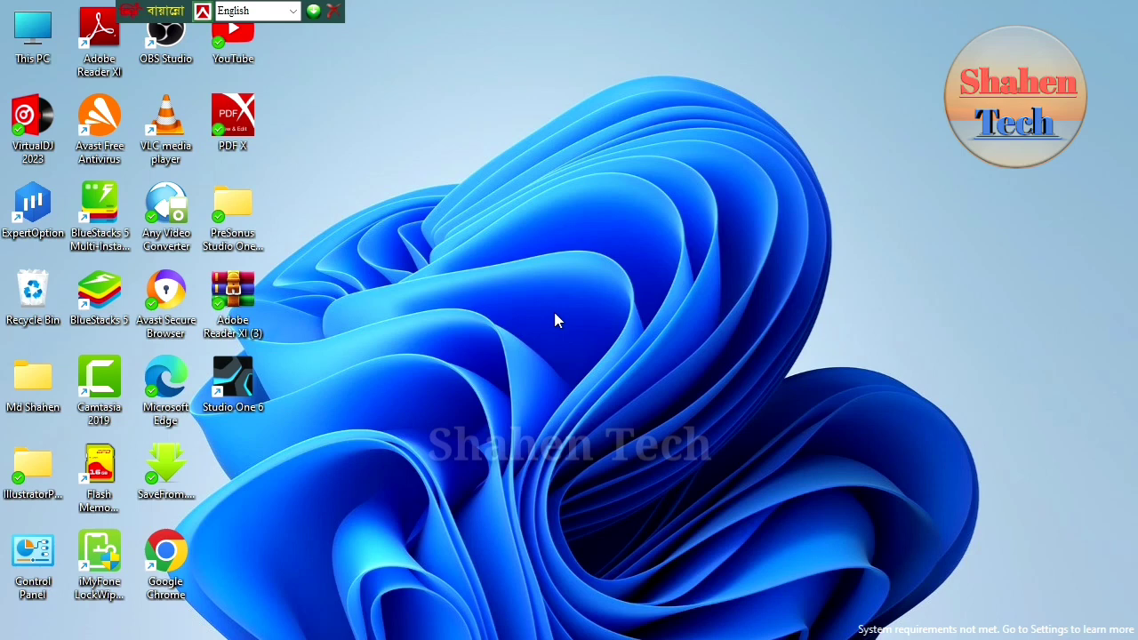
pyautogui.rightClick(429, 148)
pyautogui.click(498, 223)
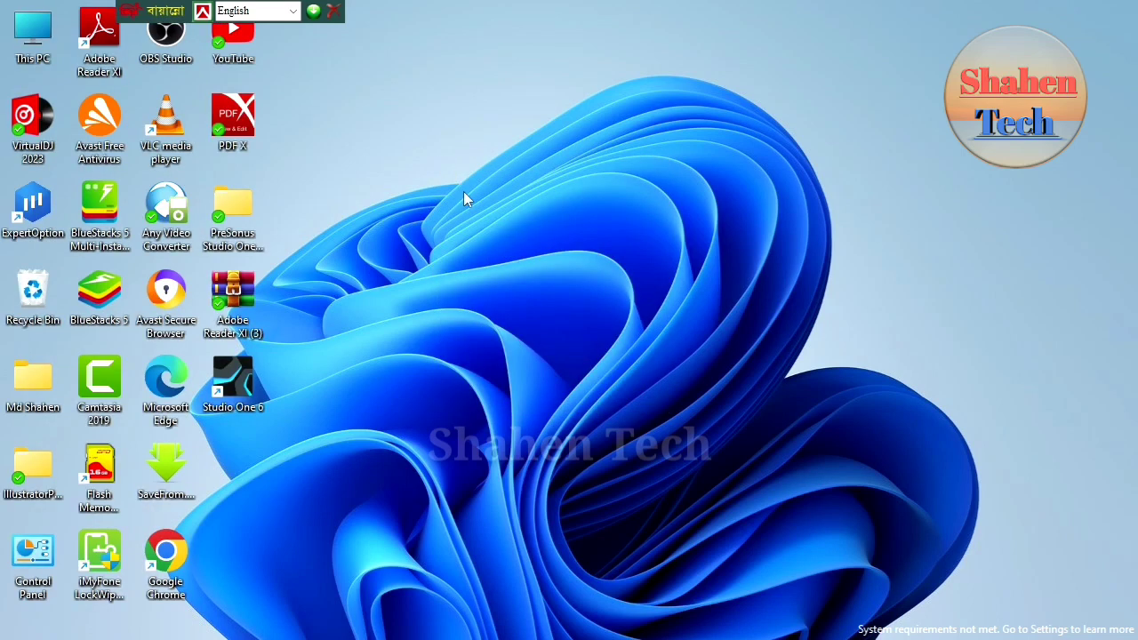
pyautogui.rightClick(444, 161)
pyautogui.click(499, 234)
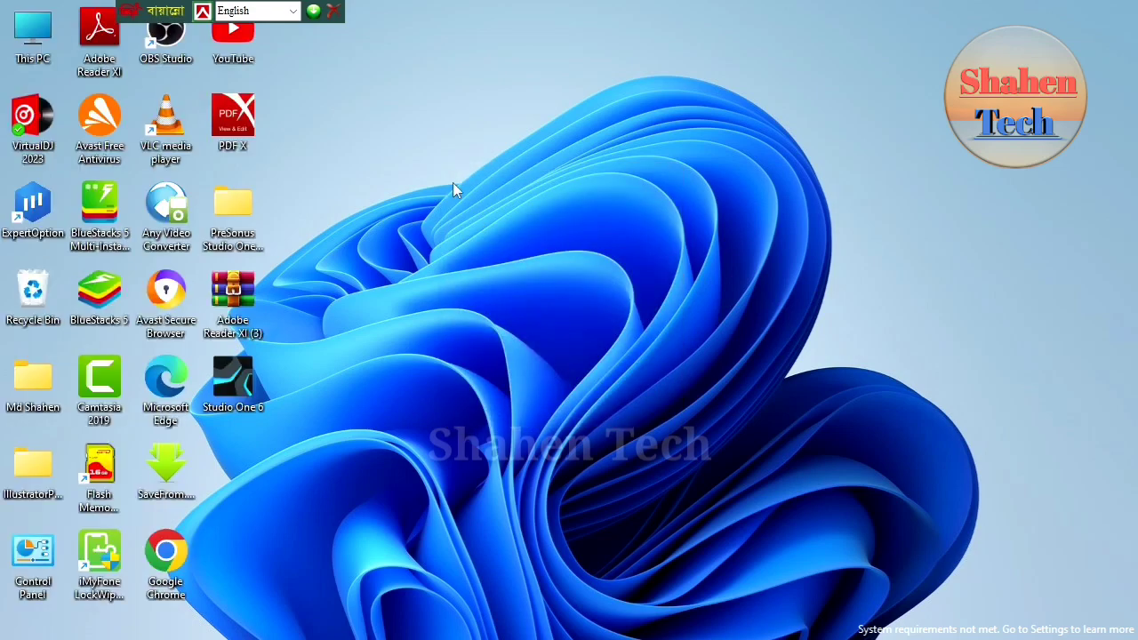
pyautogui.rightClick(452, 184)
pyautogui.click(497, 247)
pyautogui.rightClick(453, 202)
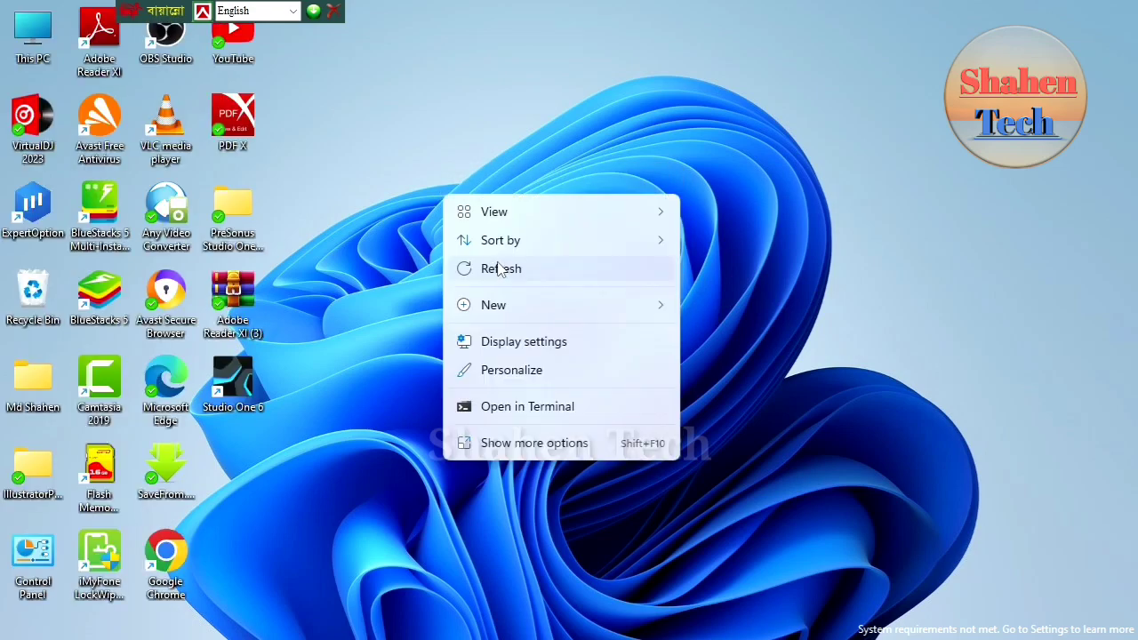
pyautogui.click(498, 268)
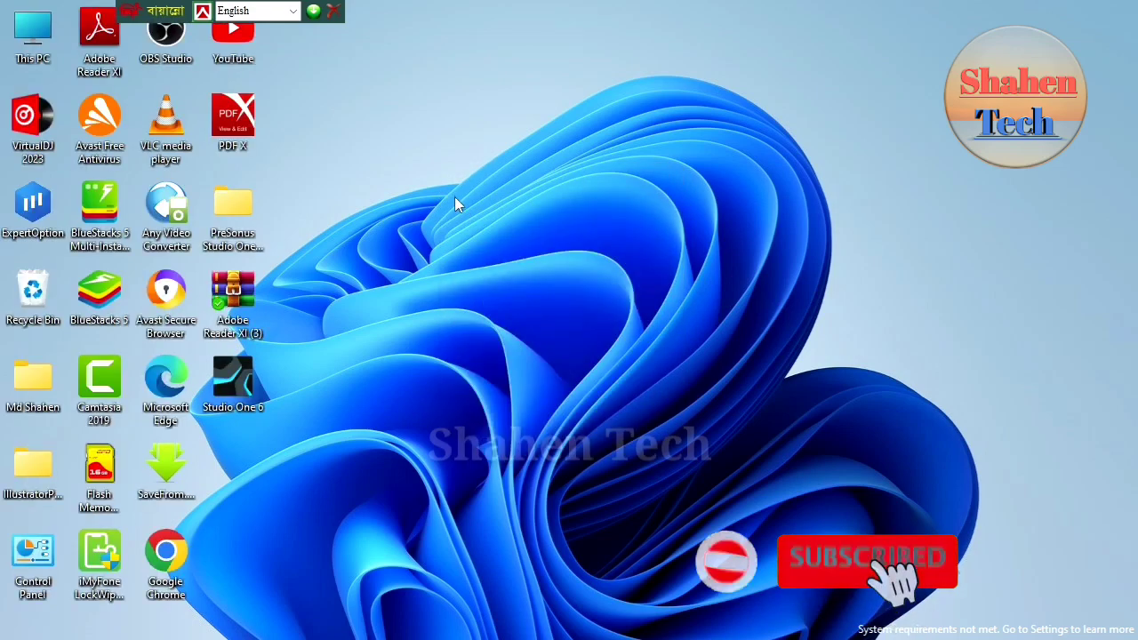
pyautogui.rightClick(455, 197)
pyautogui.click(498, 267)
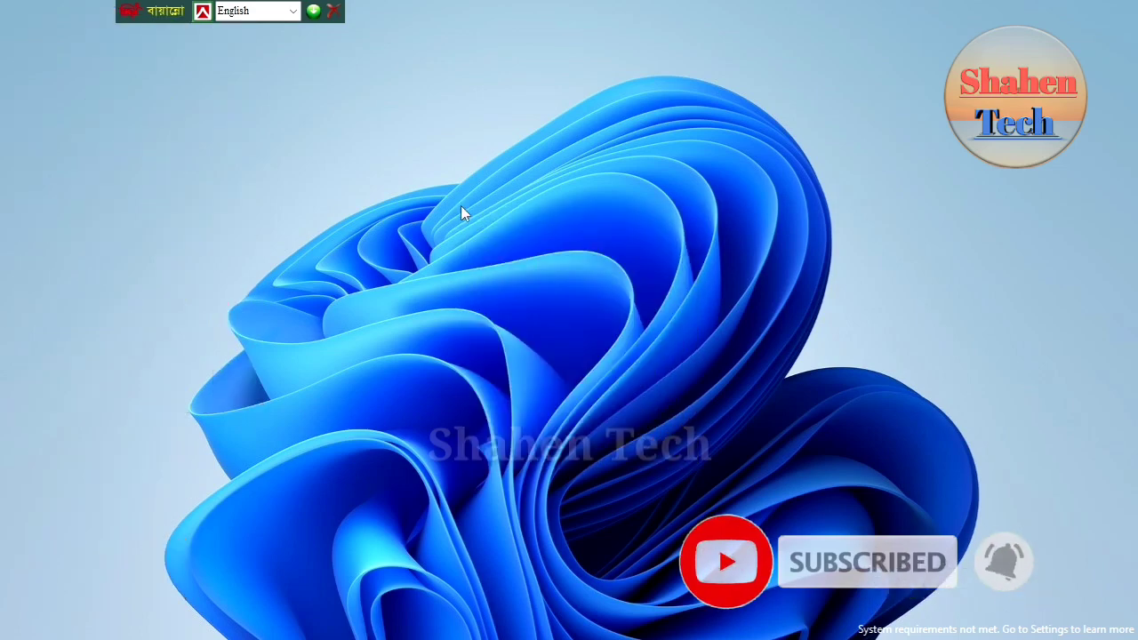
pyautogui.rightClick(460, 205)
pyautogui.click(516, 286)
# Open the advanced network settings page in Windows Settings to view the network adapter options, and minimize the window.
pyautogui.rightClick(459, 169)
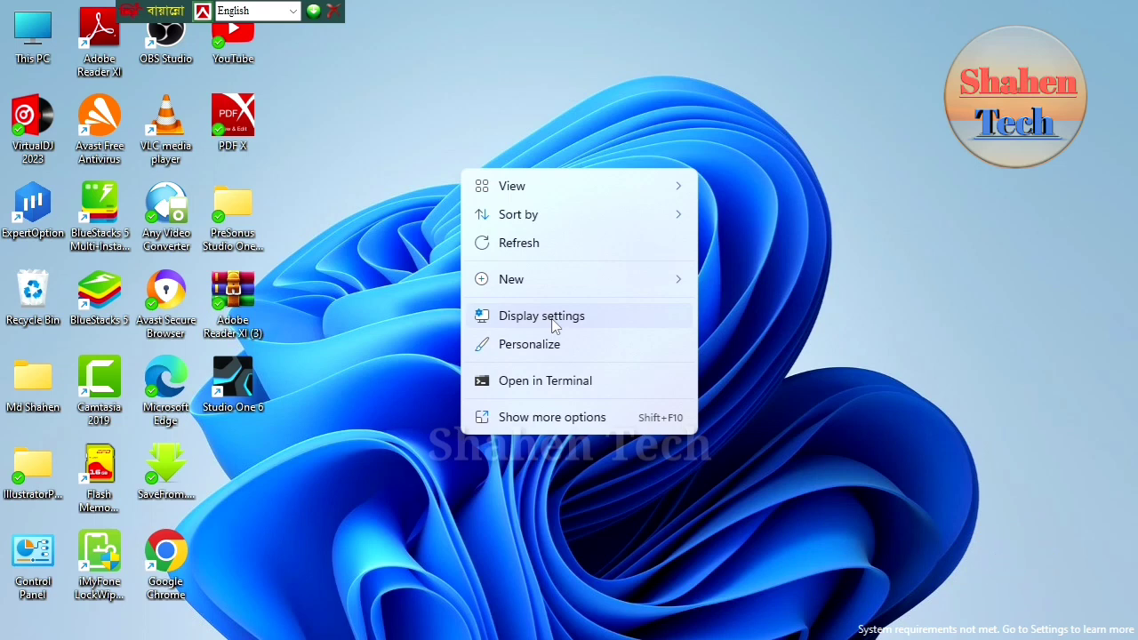
pyautogui.click(553, 322)
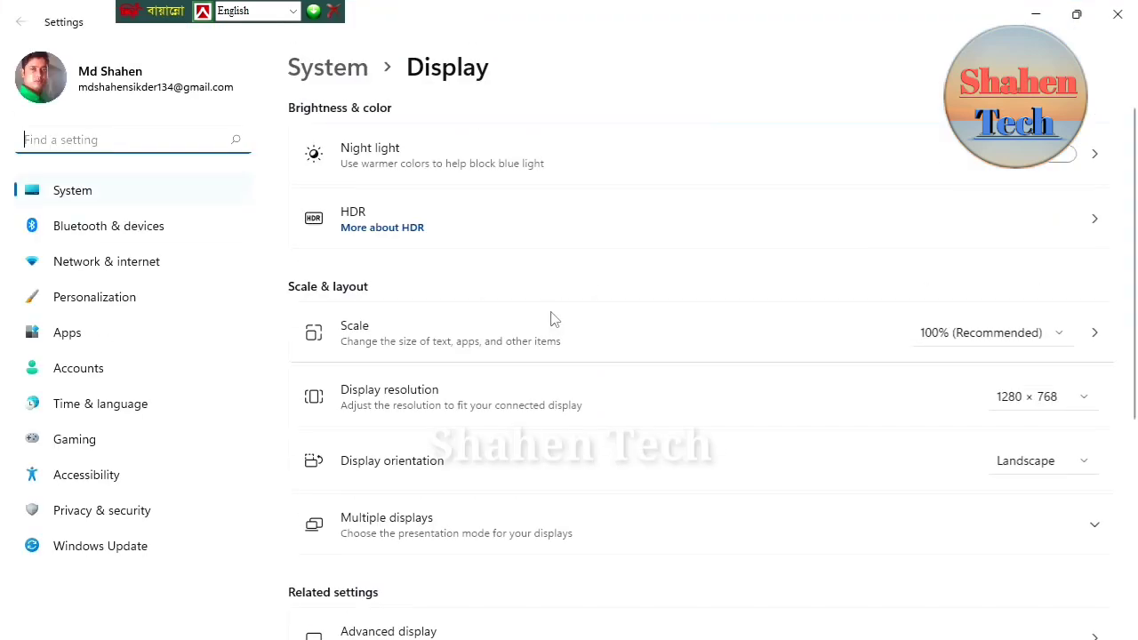
pyautogui.click(138, 274)
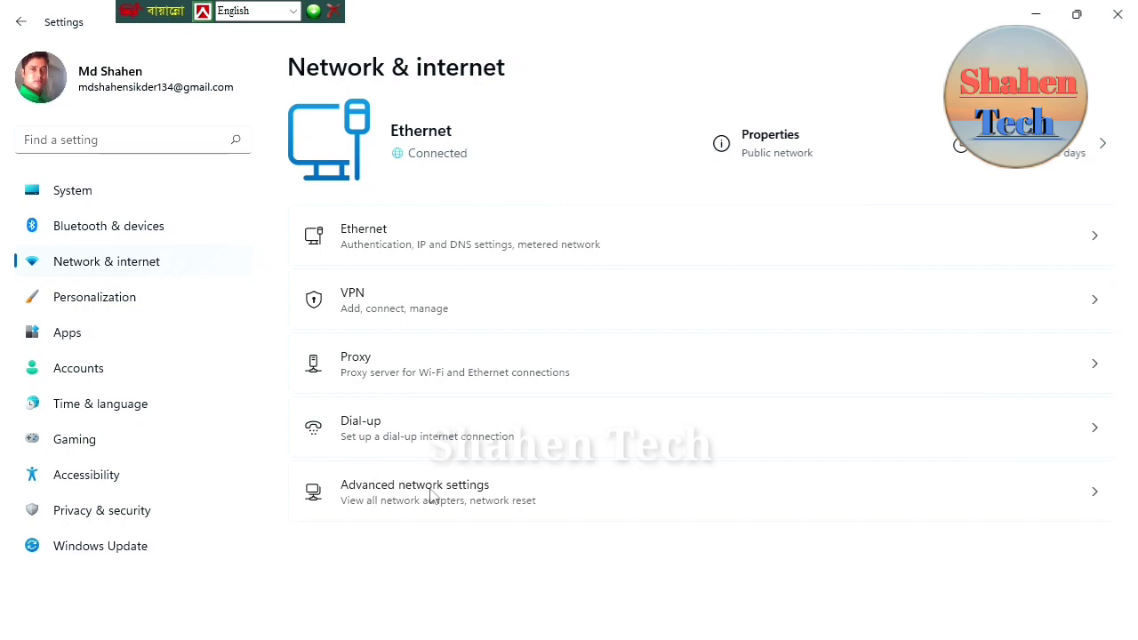
pyautogui.click(485, 496)
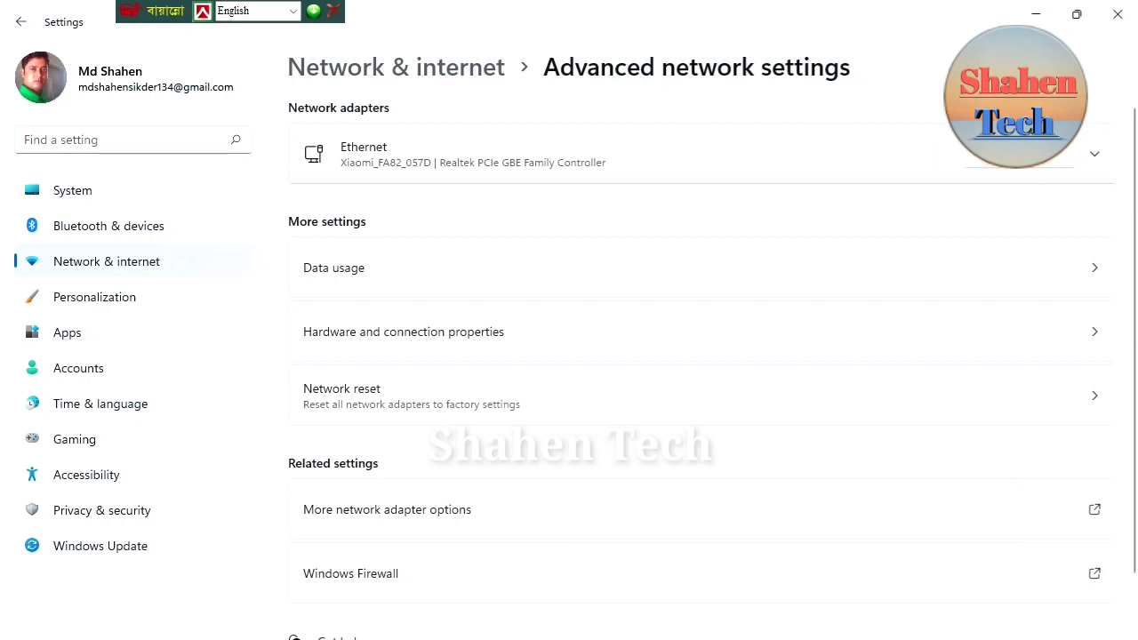
pyautogui.click(1036, 16)
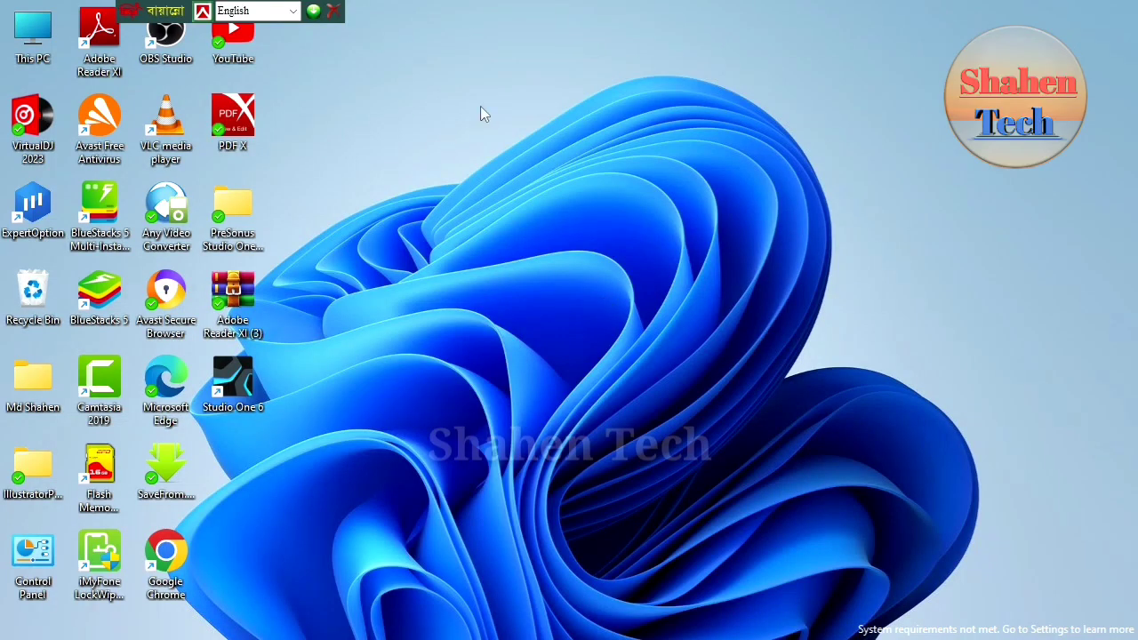
pyautogui.rightClick(526, 163)
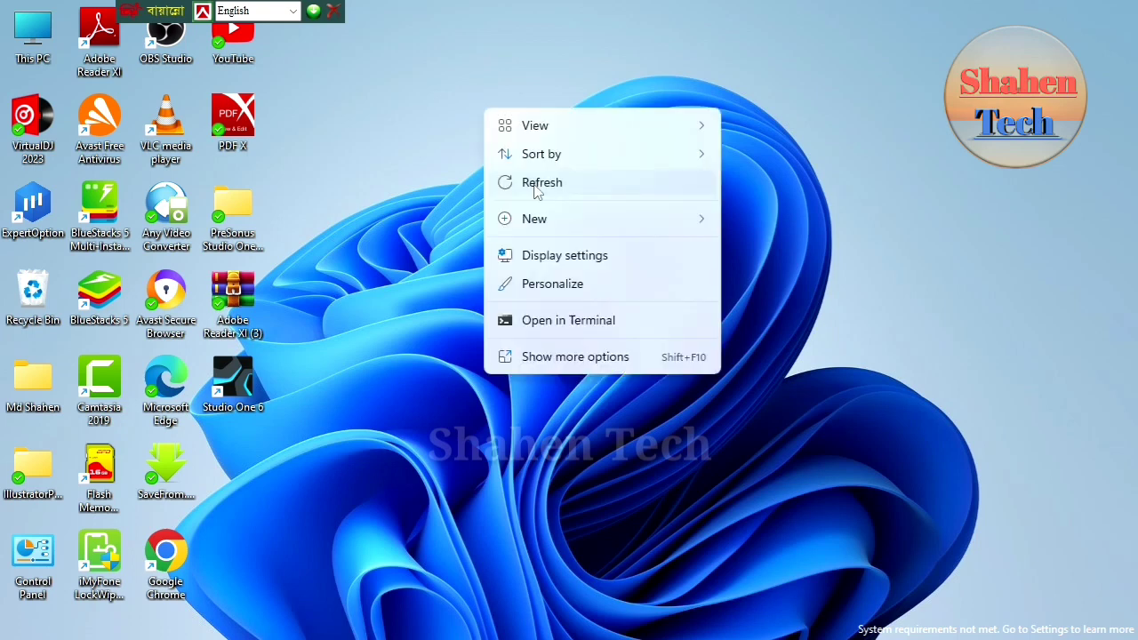
pyautogui.click(536, 184)
pyautogui.rightClick(481, 151)
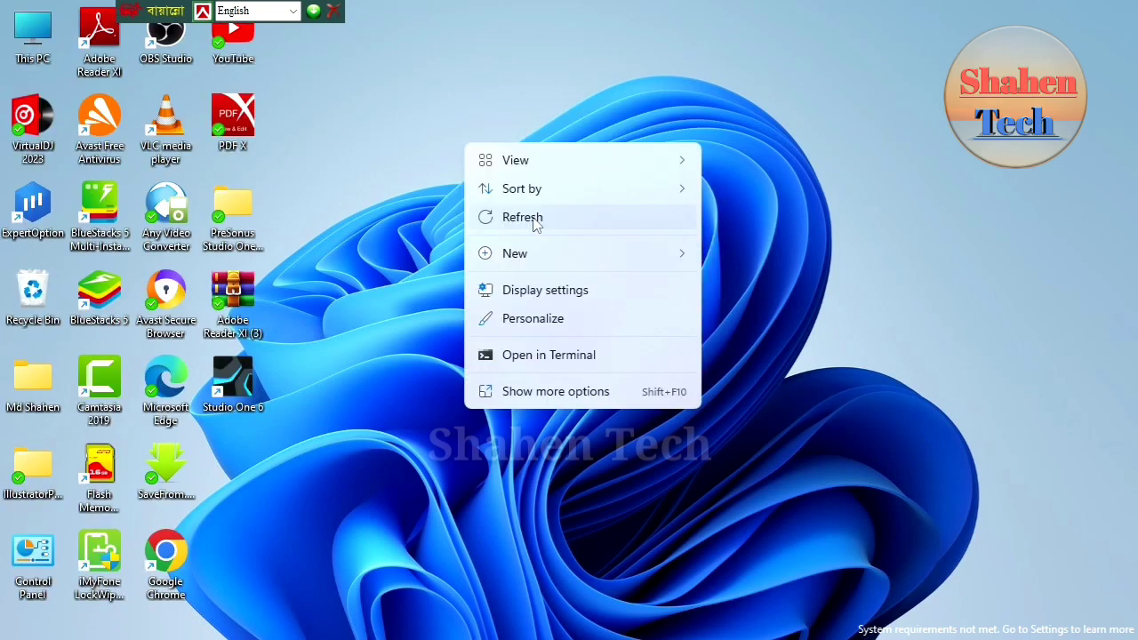
pyautogui.click(534, 217)
pyautogui.rightClick(470, 134)
pyautogui.click(521, 210)
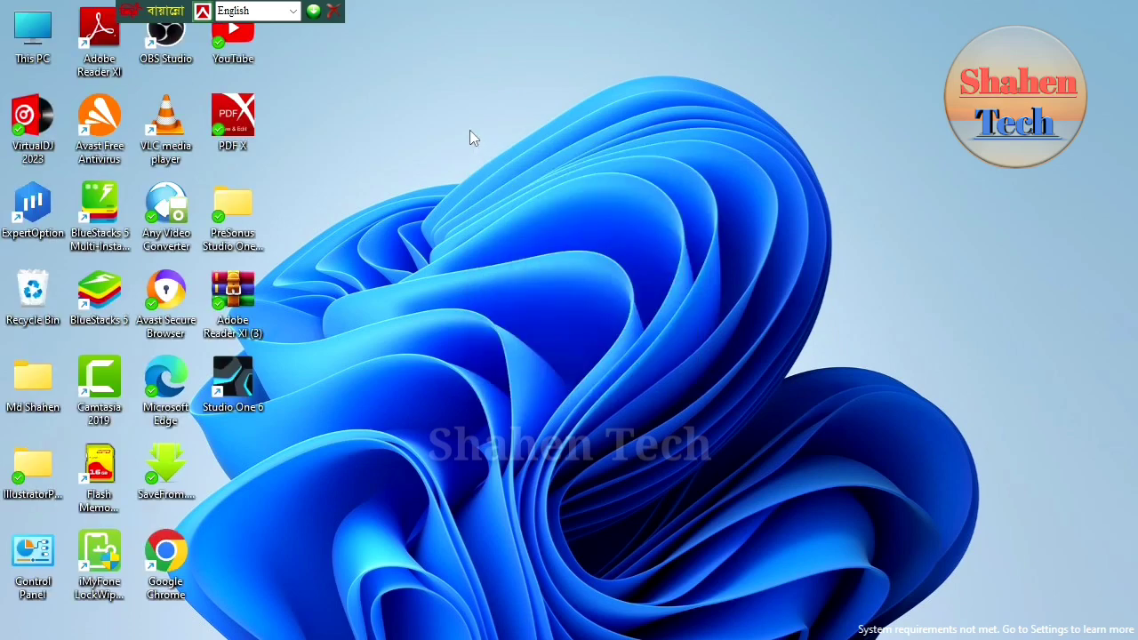
pyautogui.rightClick(480, 135)
pyautogui.click(515, 203)
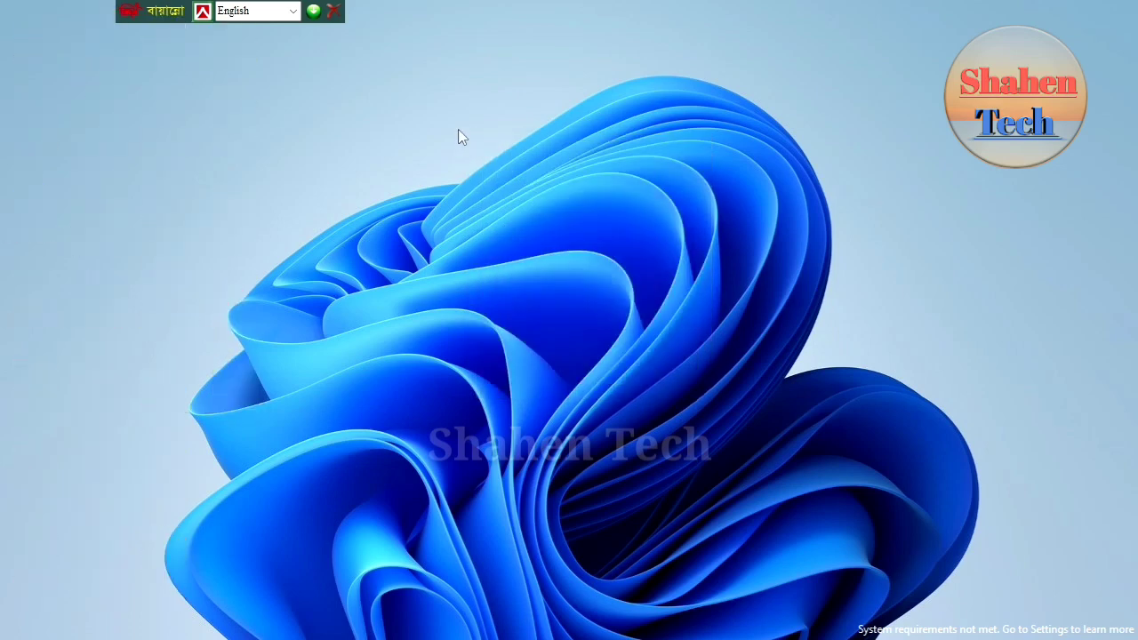
pyautogui.rightClick(458, 129)
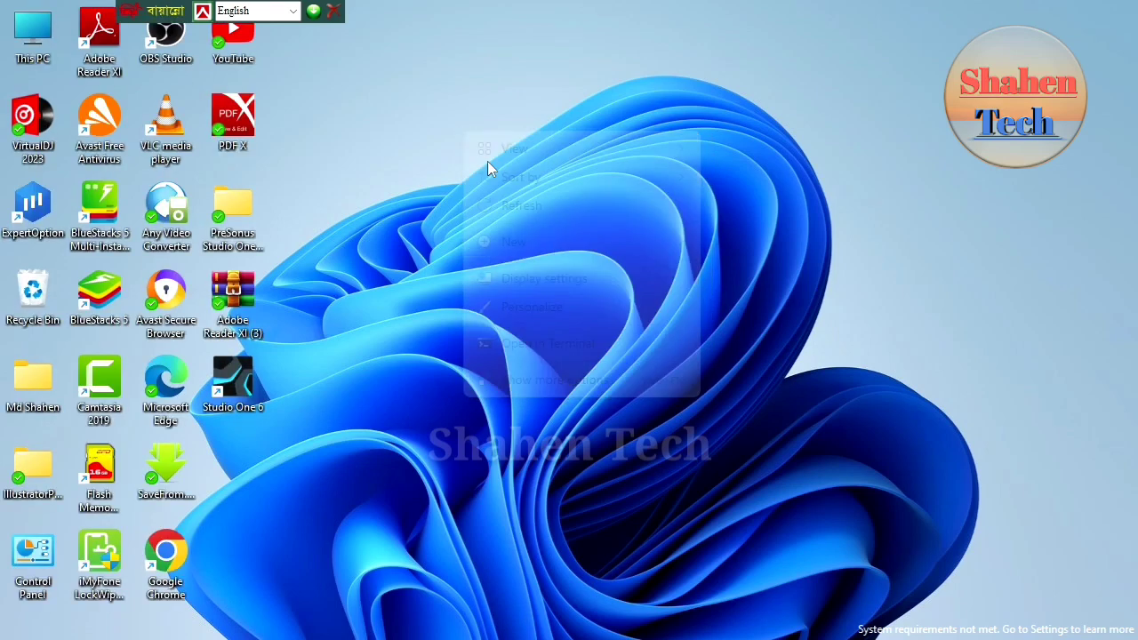
pyautogui.rightClick(479, 147)
pyautogui.click(502, 223)
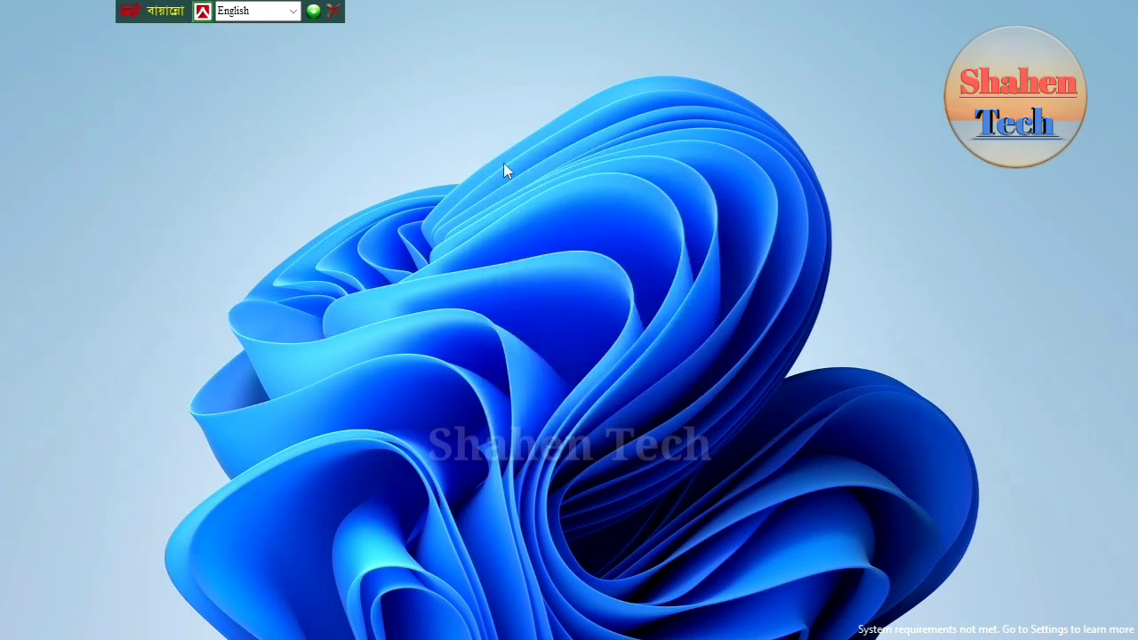
pyautogui.rightClick(504, 166)
pyautogui.click(539, 231)
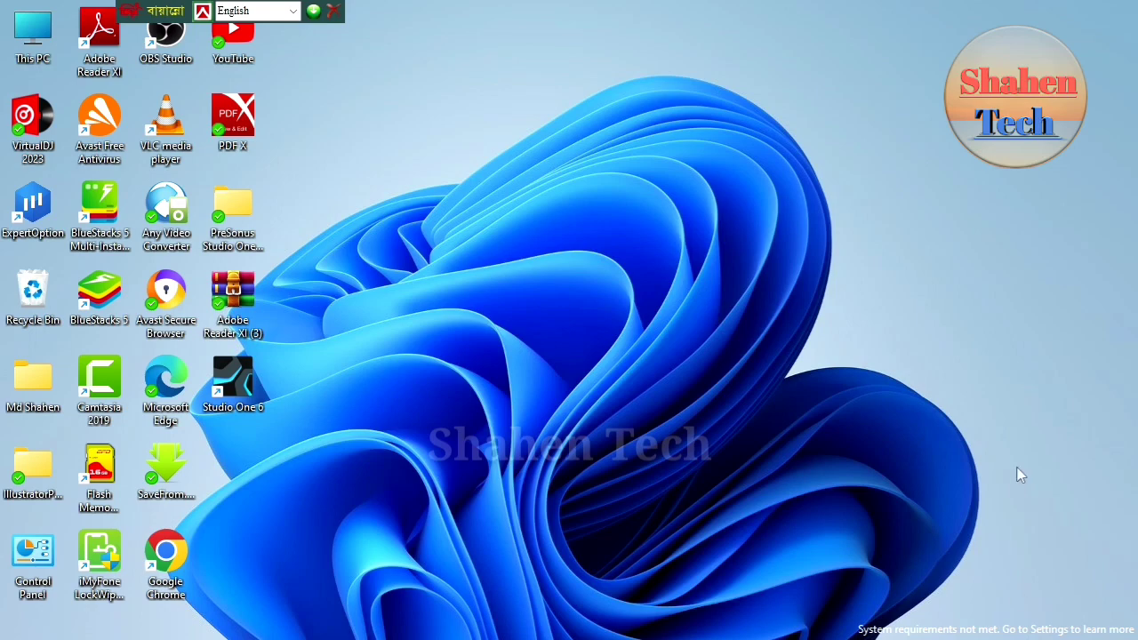
pyautogui.rightClick(503, 169)
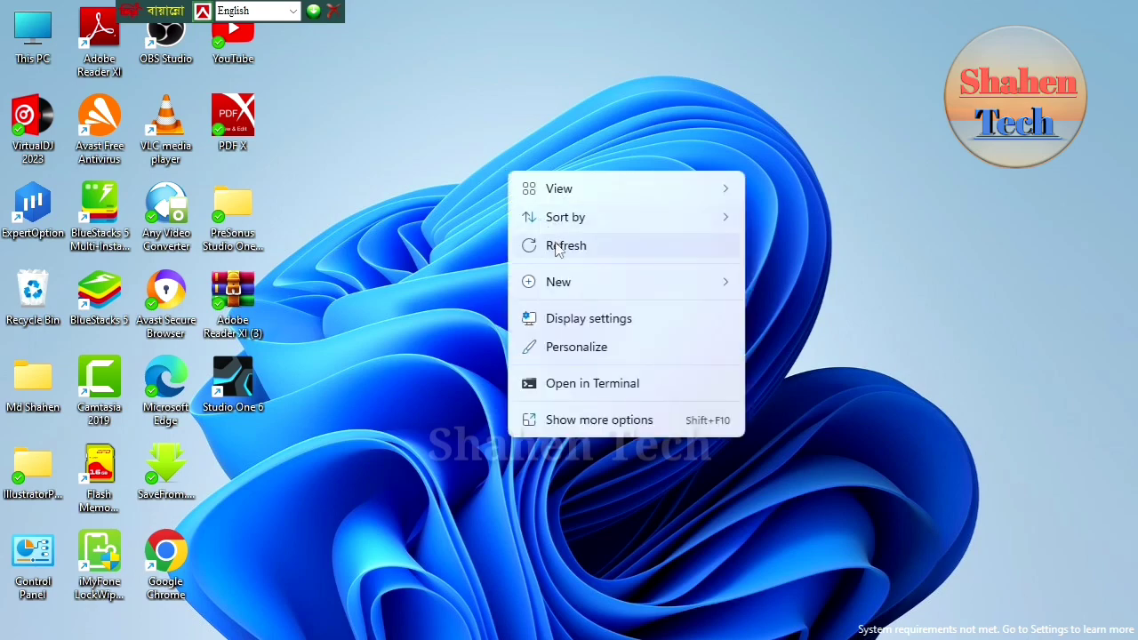
pyautogui.click(551, 245)
pyautogui.rightClick(506, 204)
pyautogui.click(547, 256)
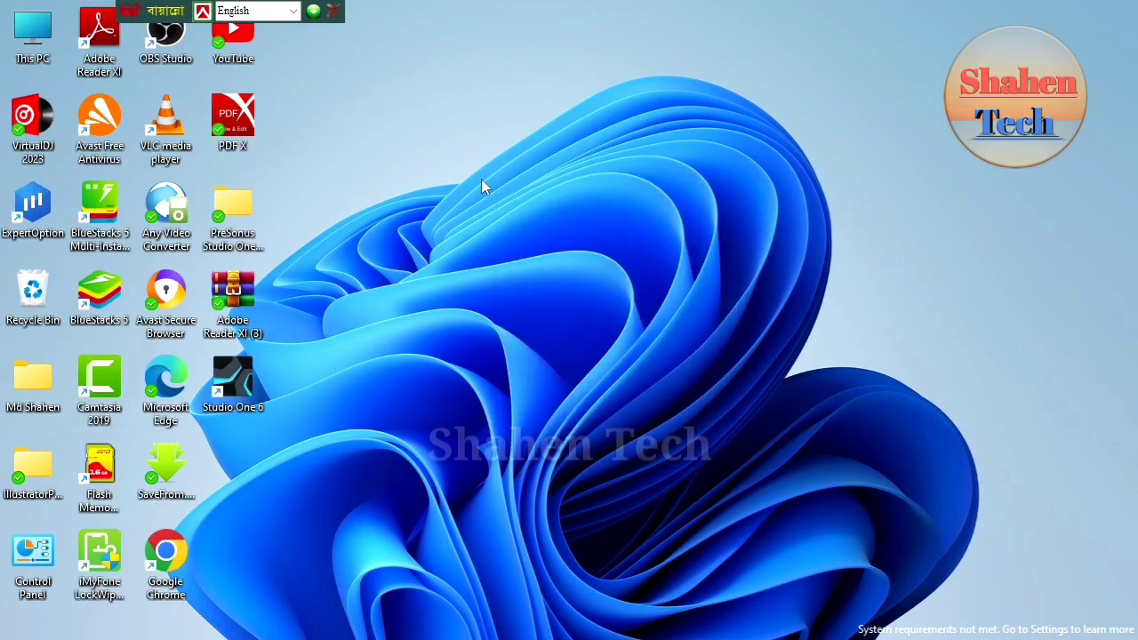
pyautogui.rightClick(499, 203)
pyautogui.click(537, 255)
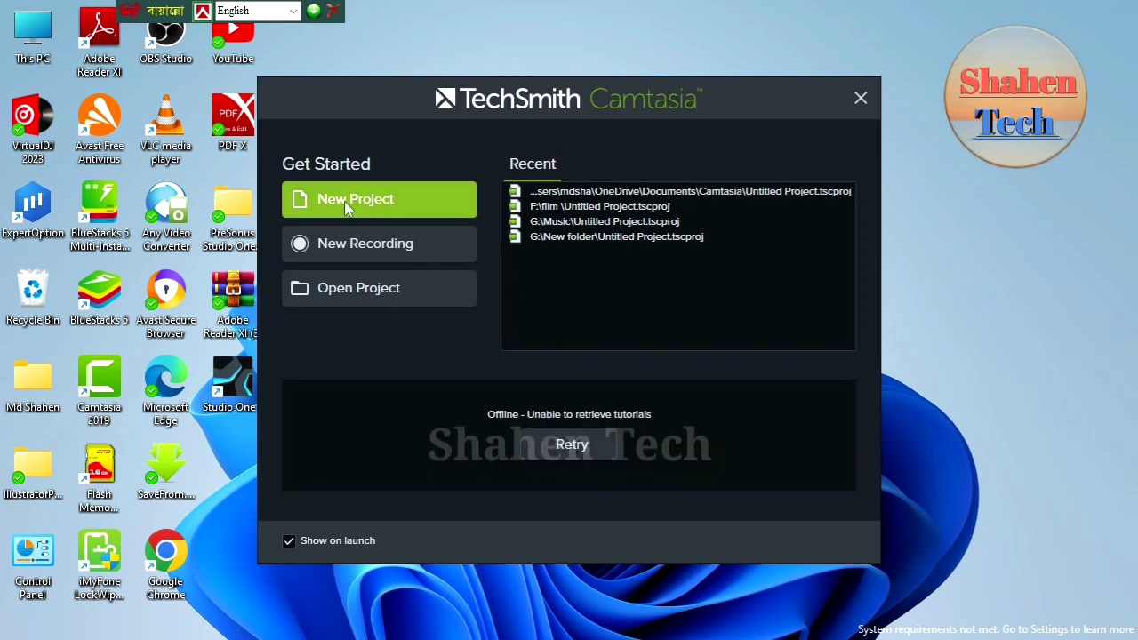
# Create a new project from the TechSmith Camtasia start window.
pyautogui.click(366, 199)
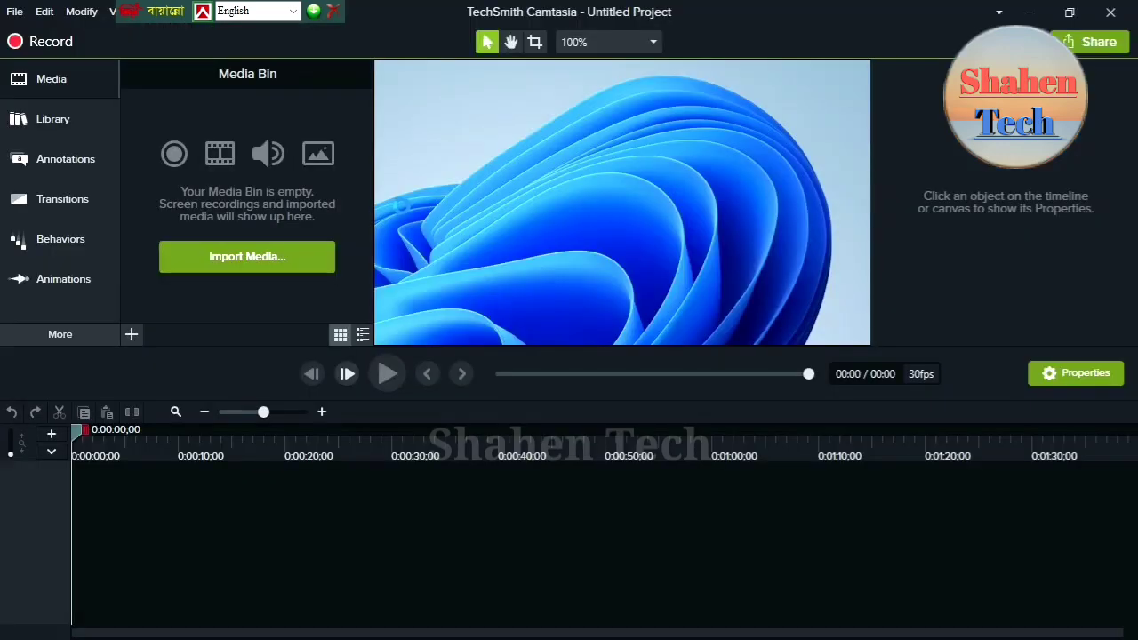